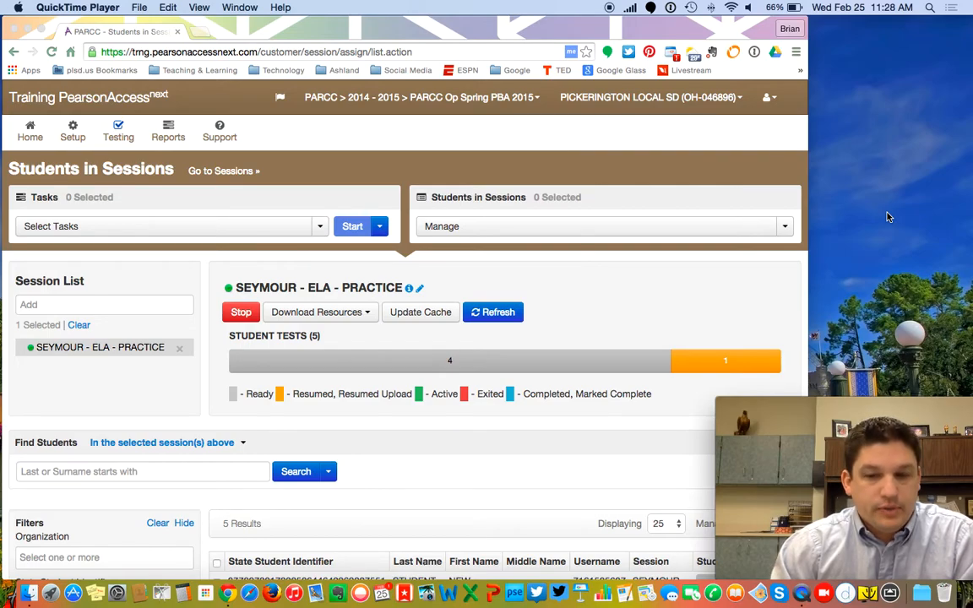
click(705, 313)
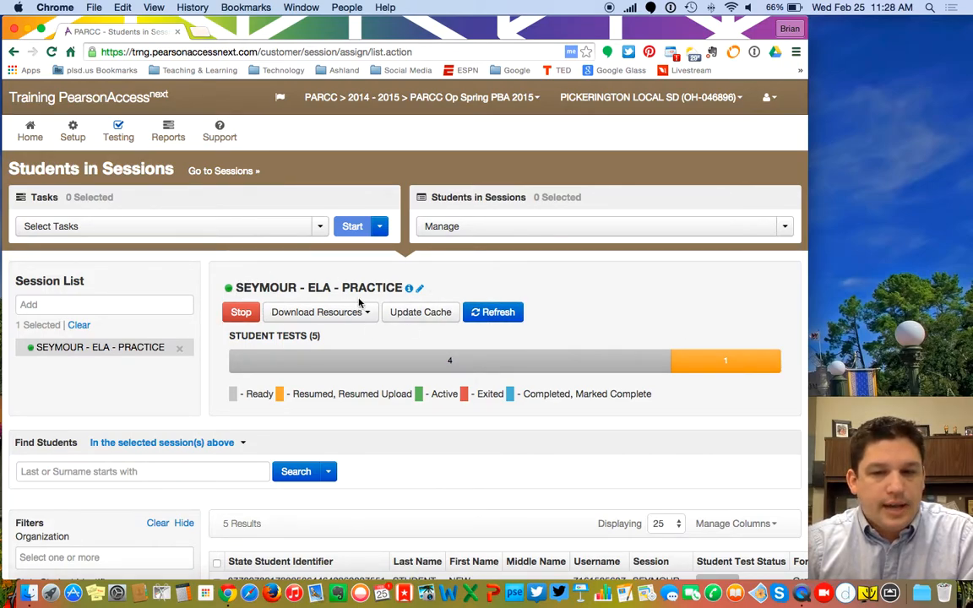
double_click(329, 287)
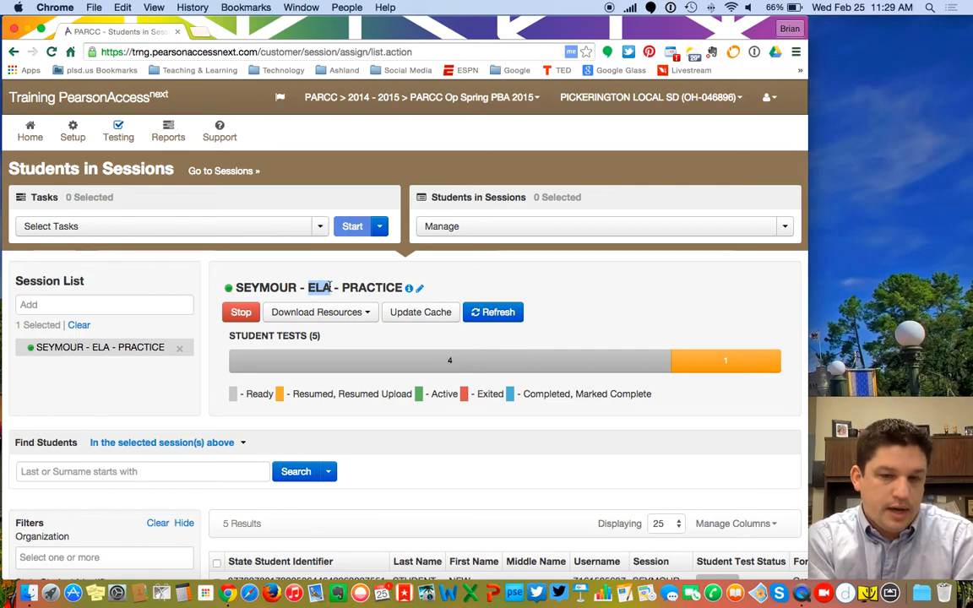
click(330, 288)
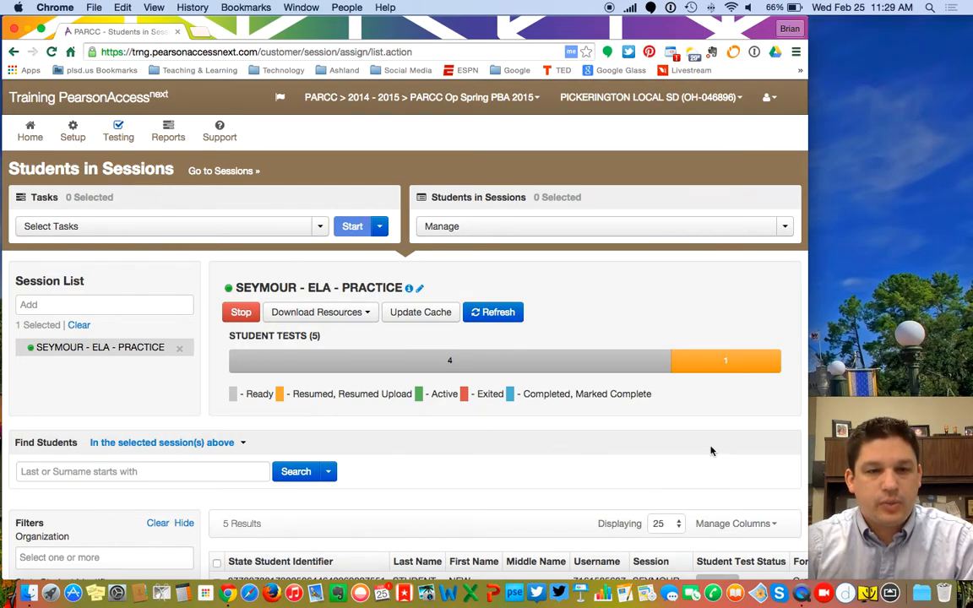
Select the student whose test status is Resumed in the ELA practice session's student list.
scroll(717, 452, down, 2)
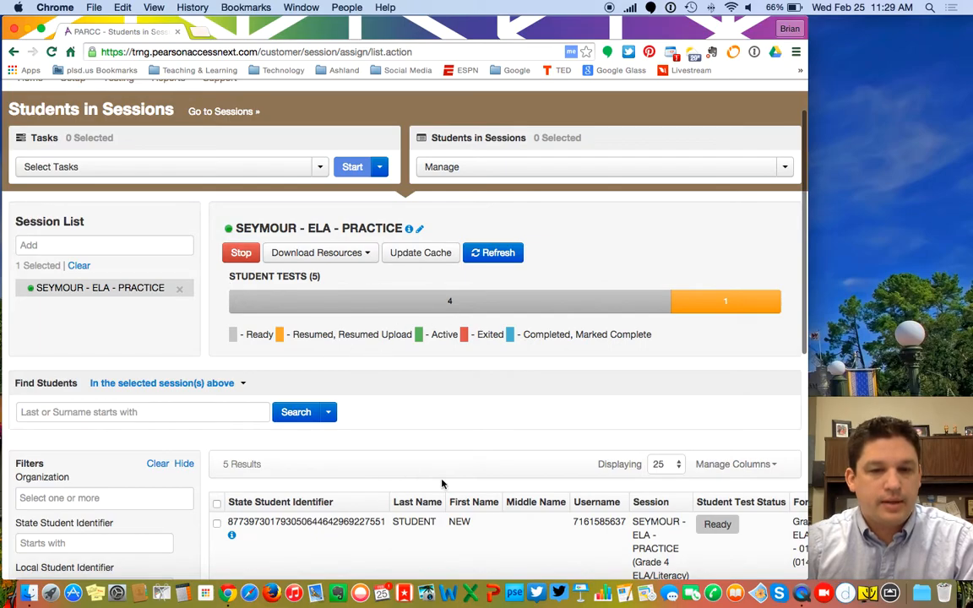
scroll(535, 473, down, 6)
scroll(535, 473, up, 1)
scroll(534, 473, down, 4)
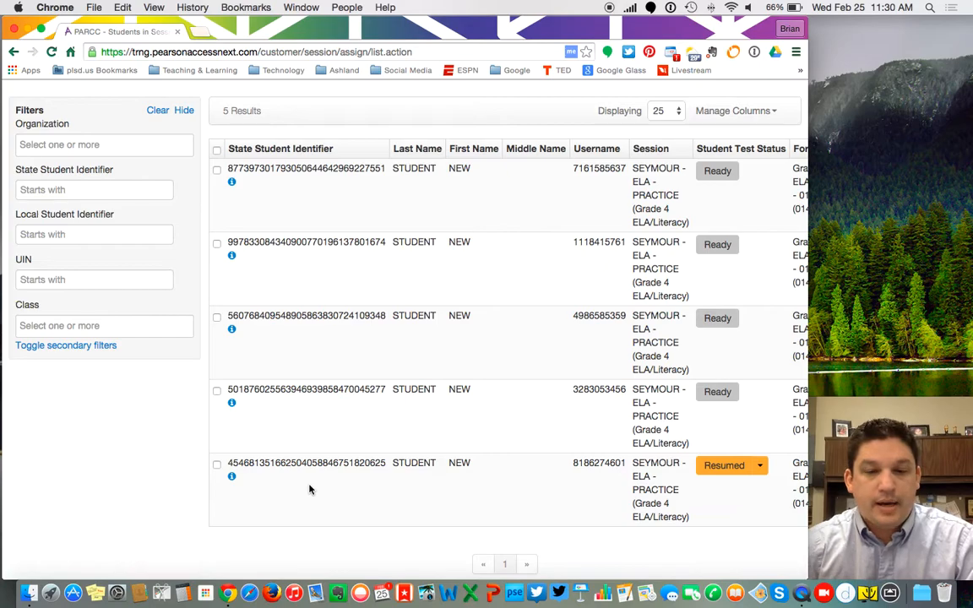
click(217, 465)
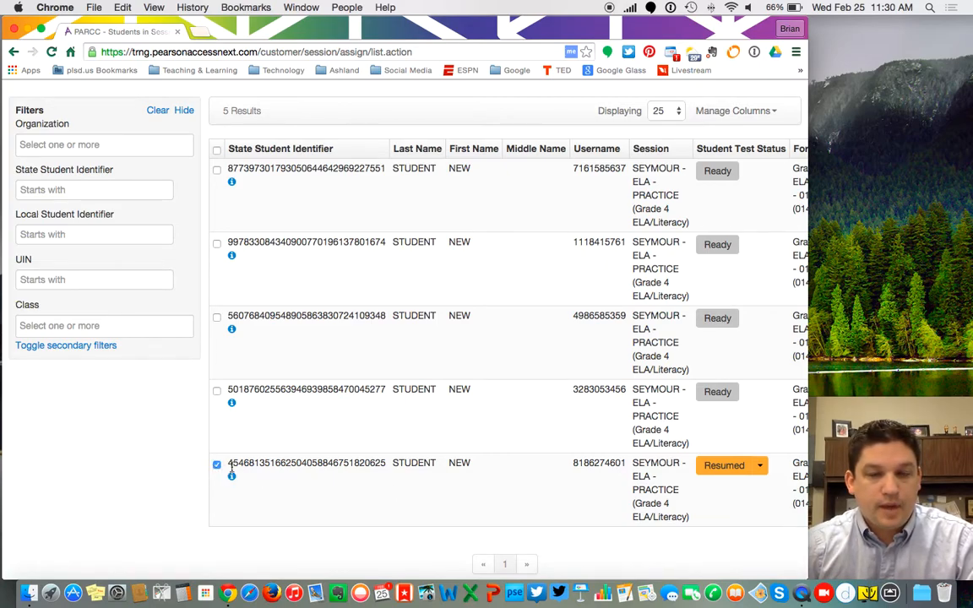
Start the Set Section Start task for the selected student.
scroll(305, 465, up, 1)
scroll(305, 465, up, 10)
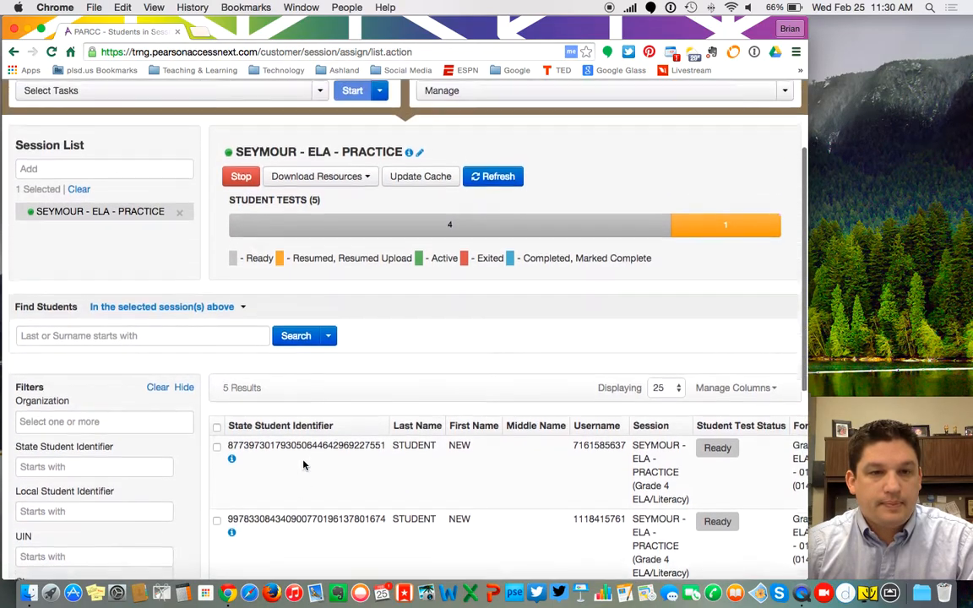
scroll(304, 465, up, 1)
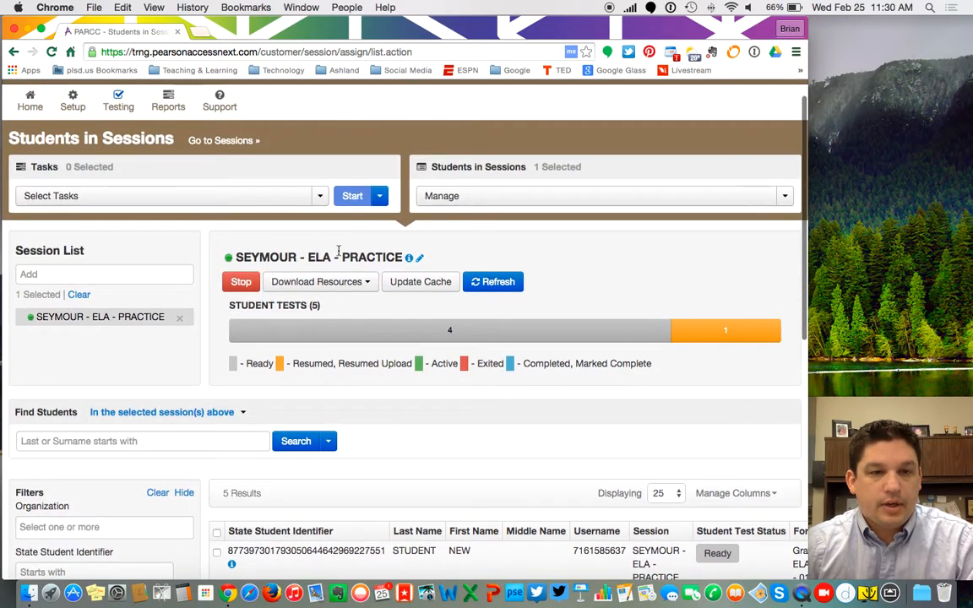
click(319, 196)
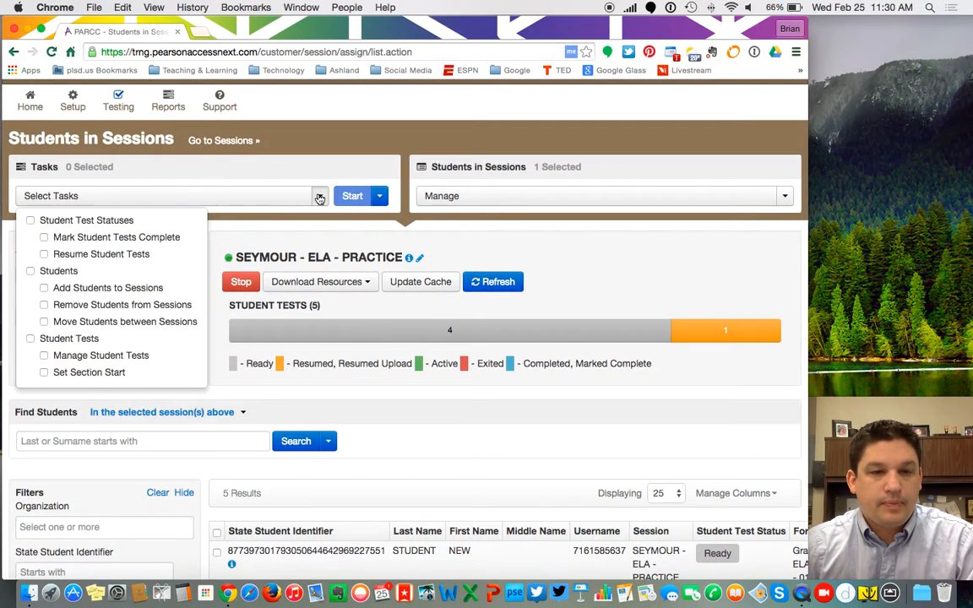
click(43, 372)
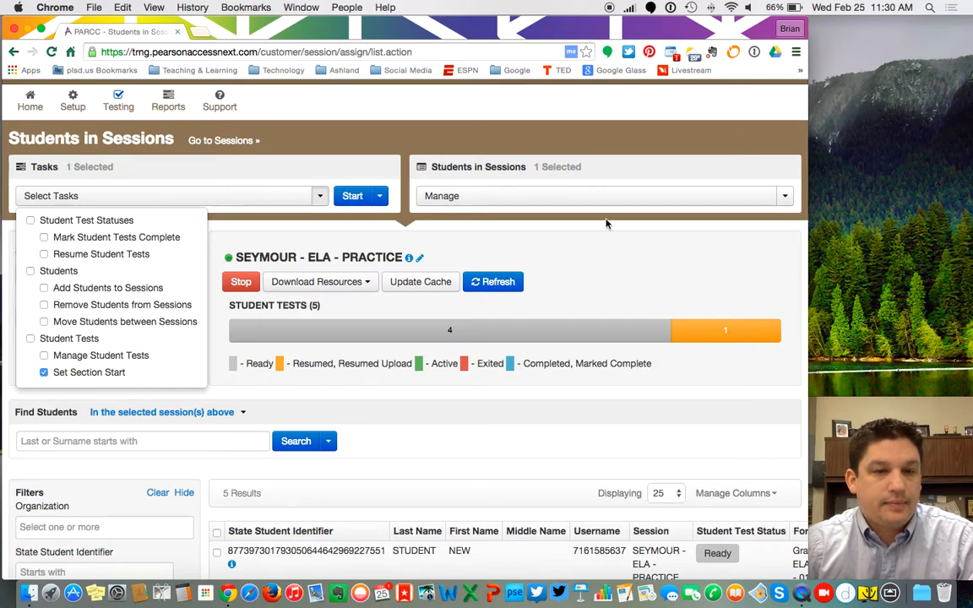
click(352, 196)
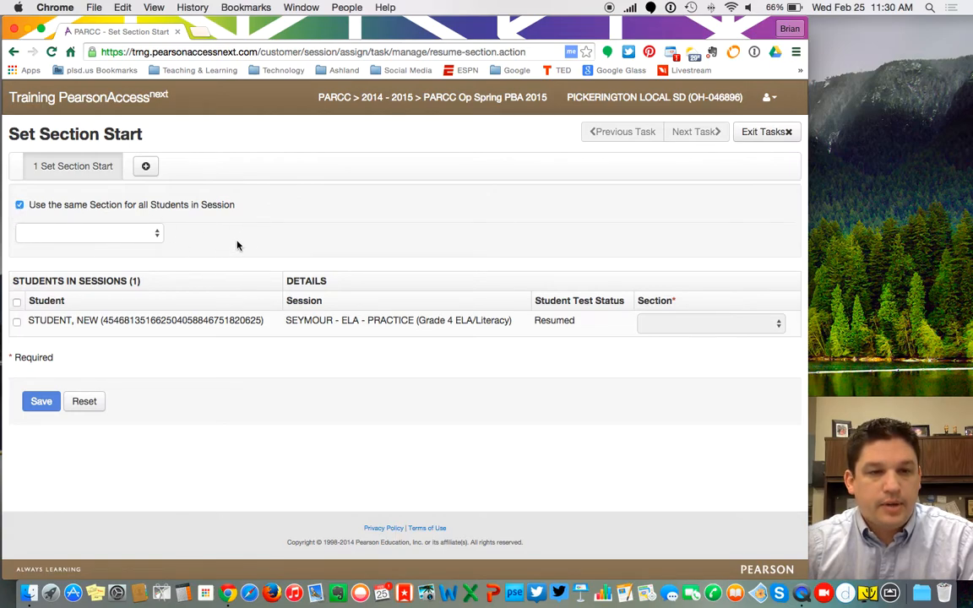
Set the shared start section for all students to Unit 2: Research Simulation, include the listed student, and save.
click(156, 235)
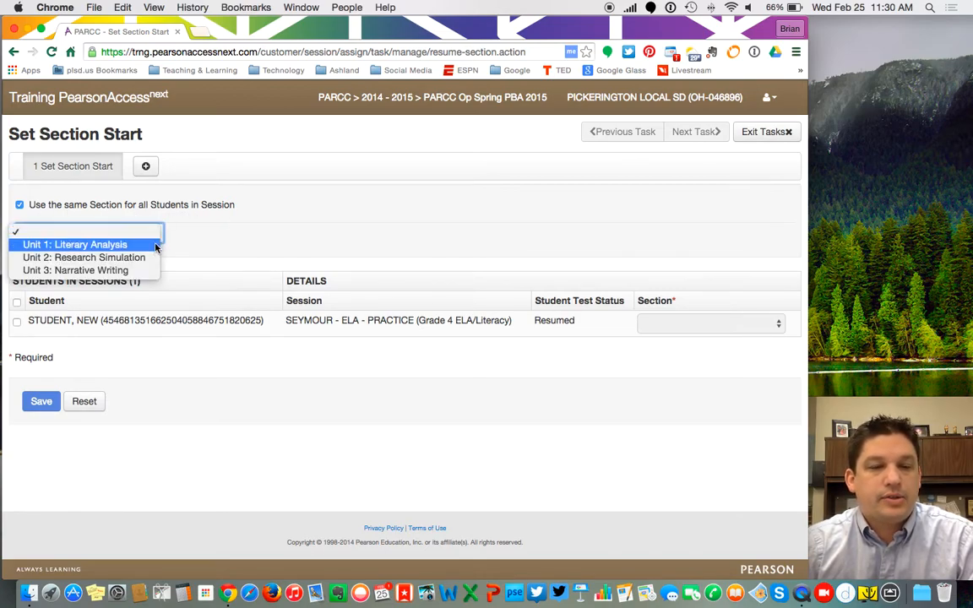
click(113, 259)
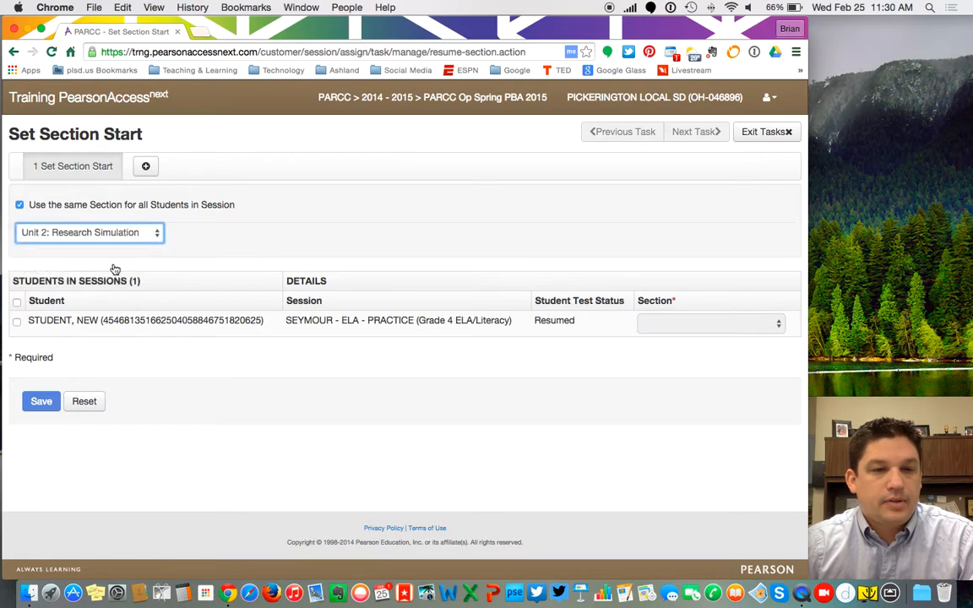
click(44, 403)
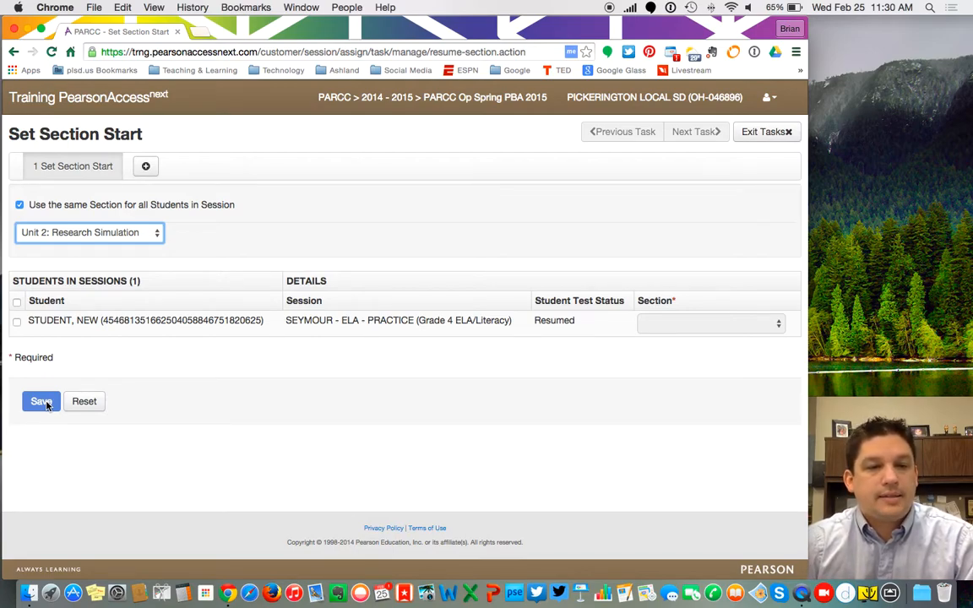
click(16, 321)
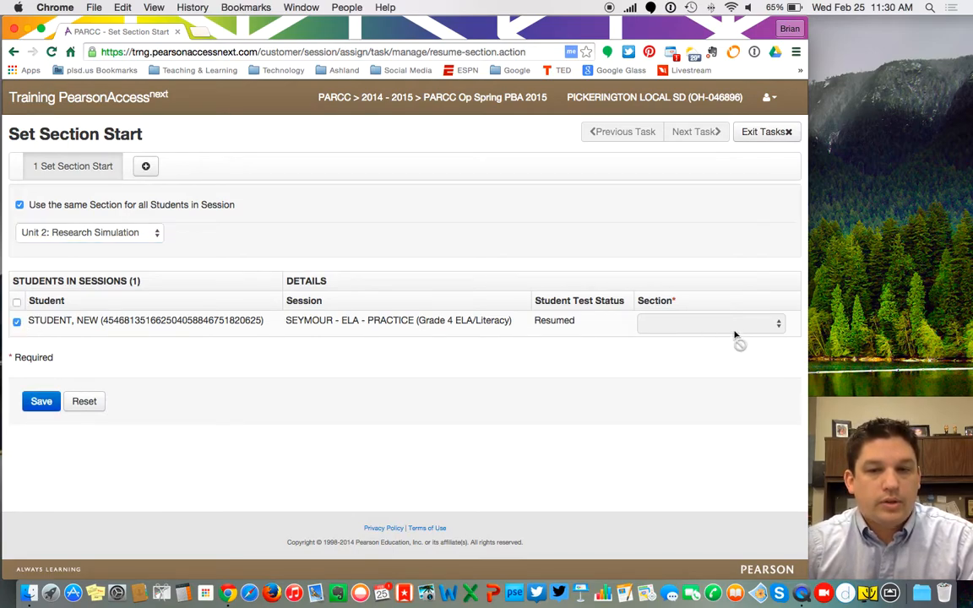
click(36, 403)
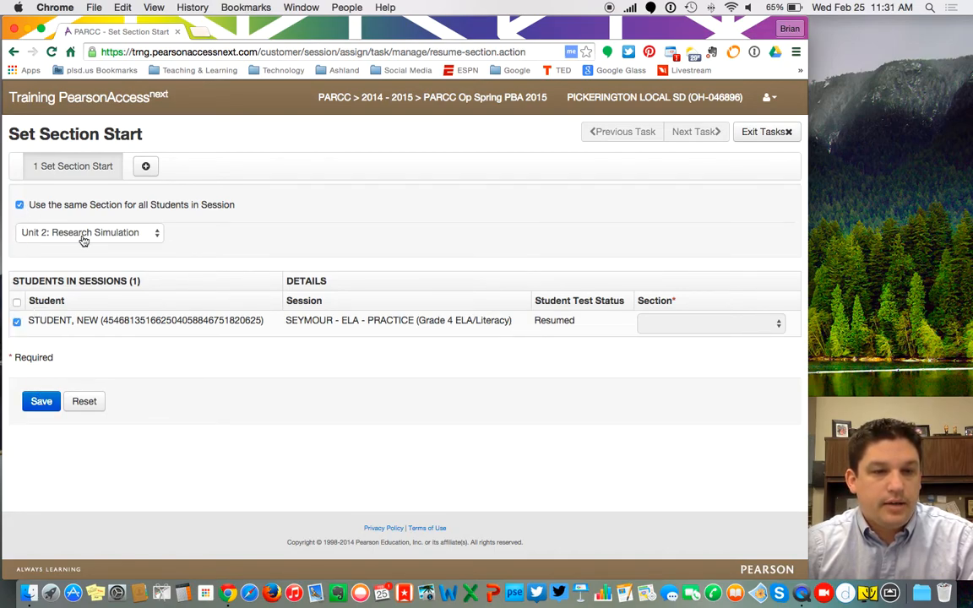
click(50, 405)
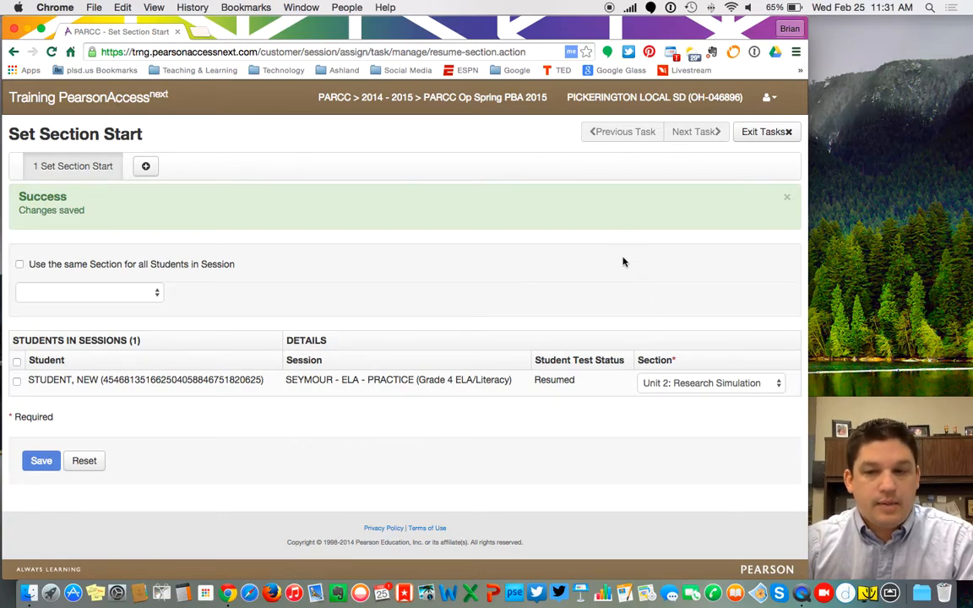
Exit the current task and reopen Set Section Start for the same resumed student.
click(763, 133)
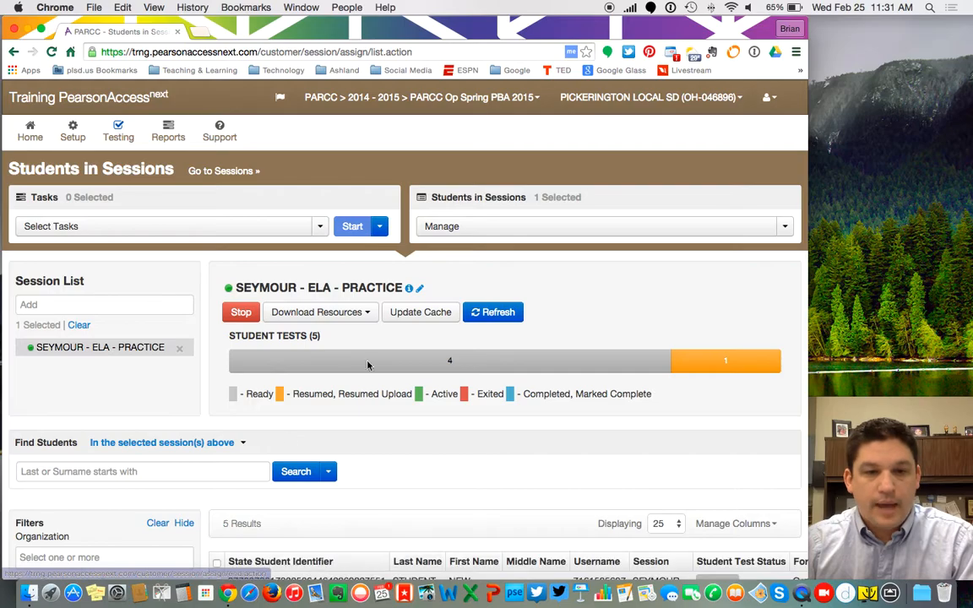
scroll(416, 414, down, 5)
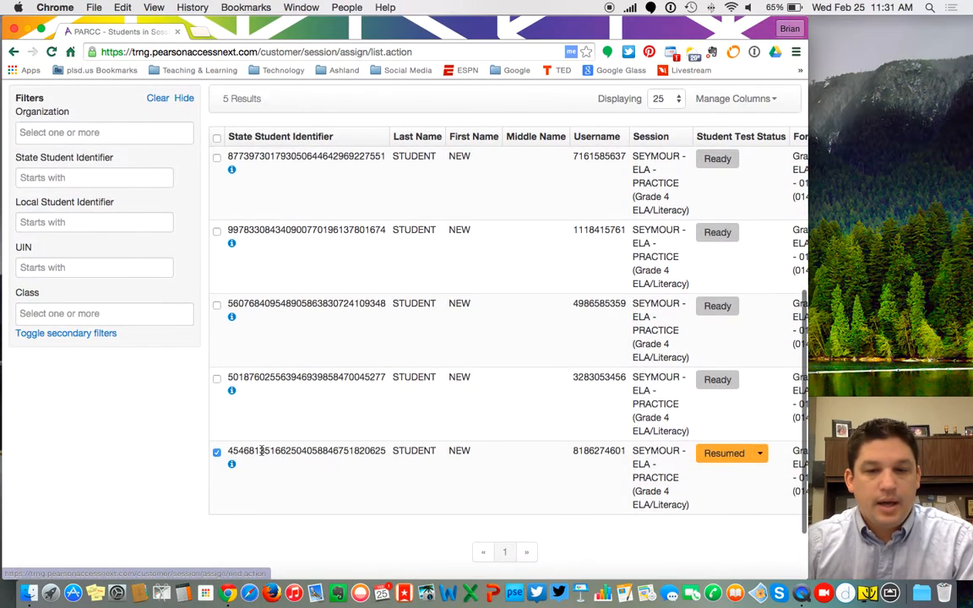
scroll(221, 448, up, 5)
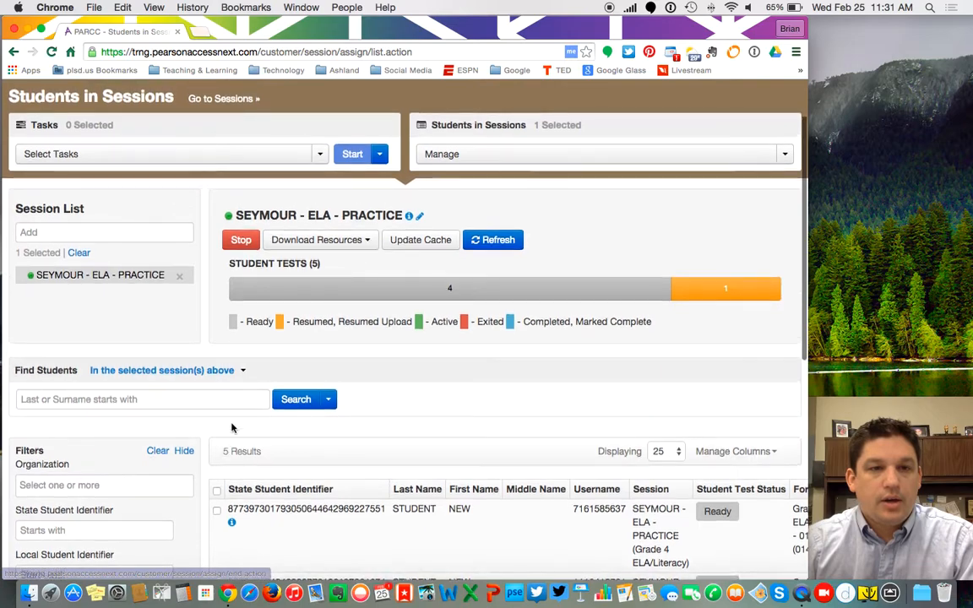
click(319, 155)
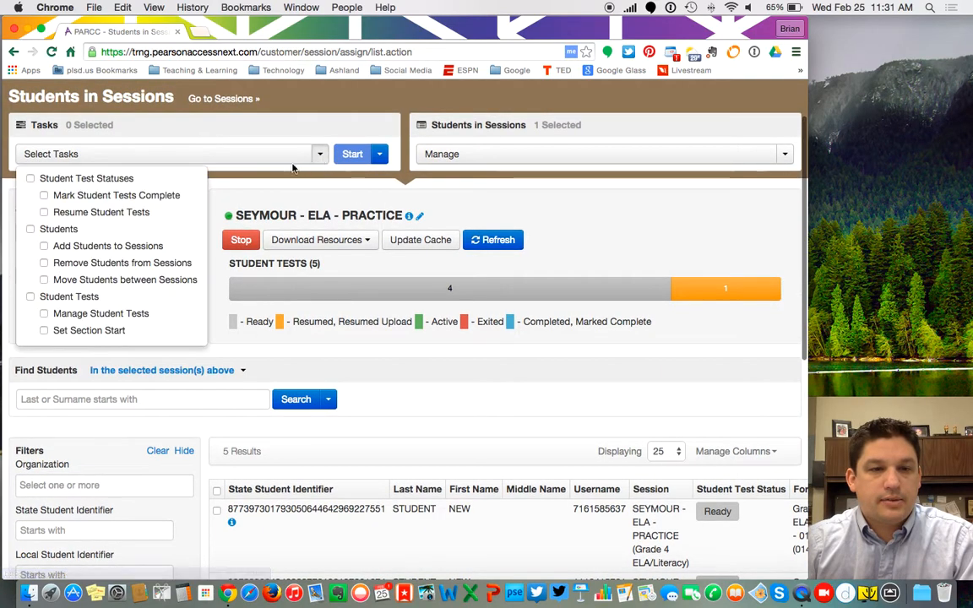
click(43, 331)
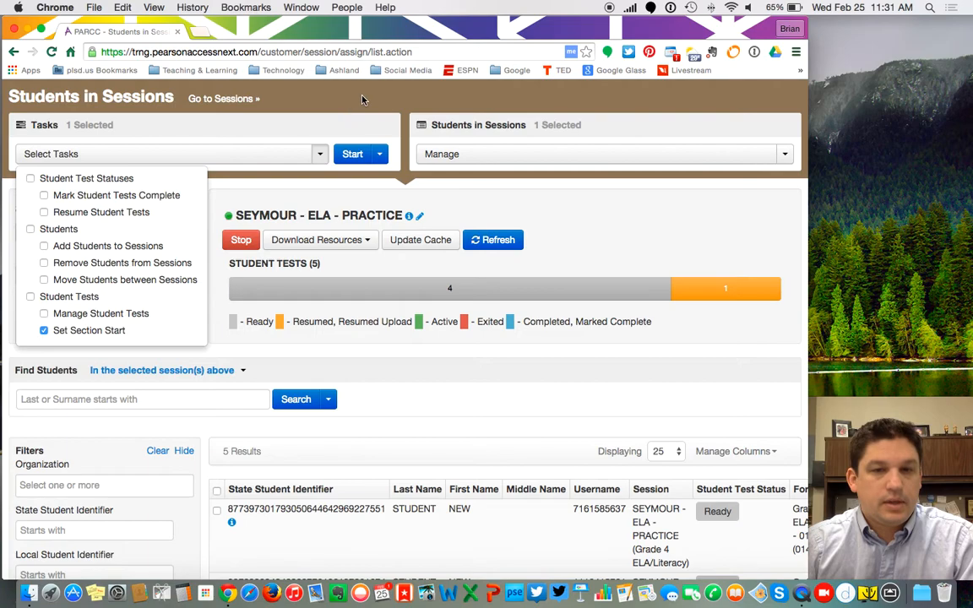
click(355, 163)
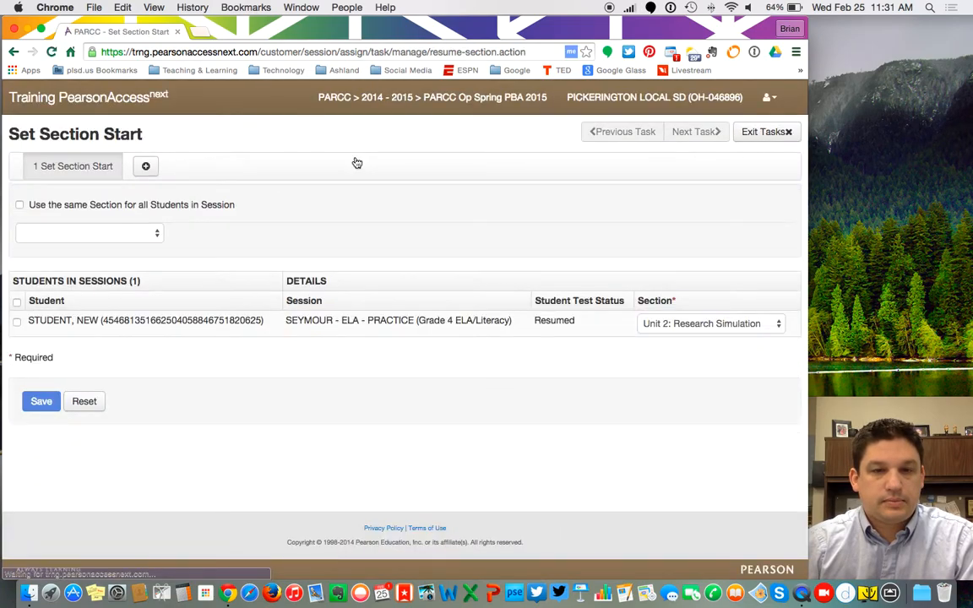
Set the student's individual section to Unit 1: Literary Analysis, leaving the shared section option off, and save.
click(20, 206)
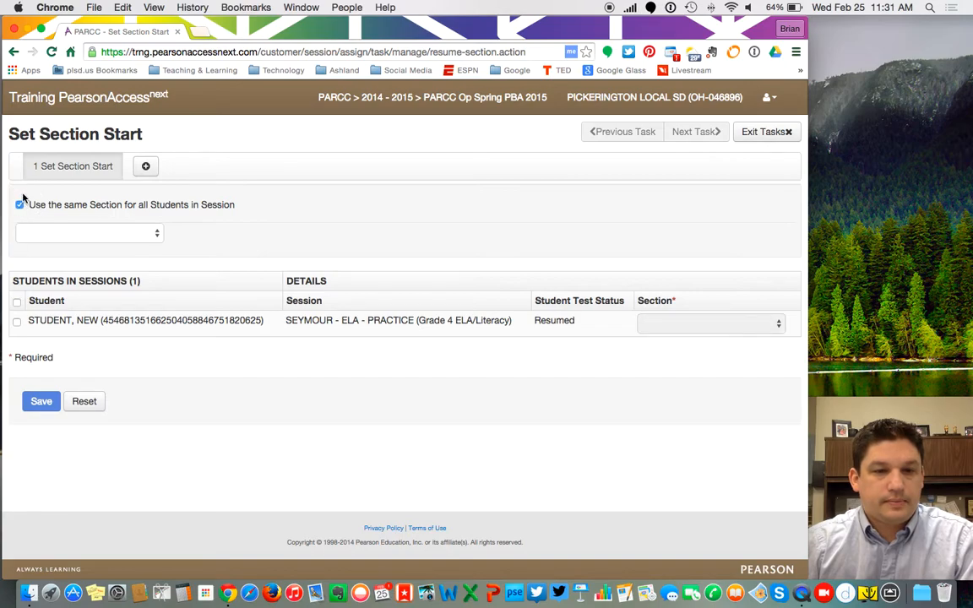
click(21, 205)
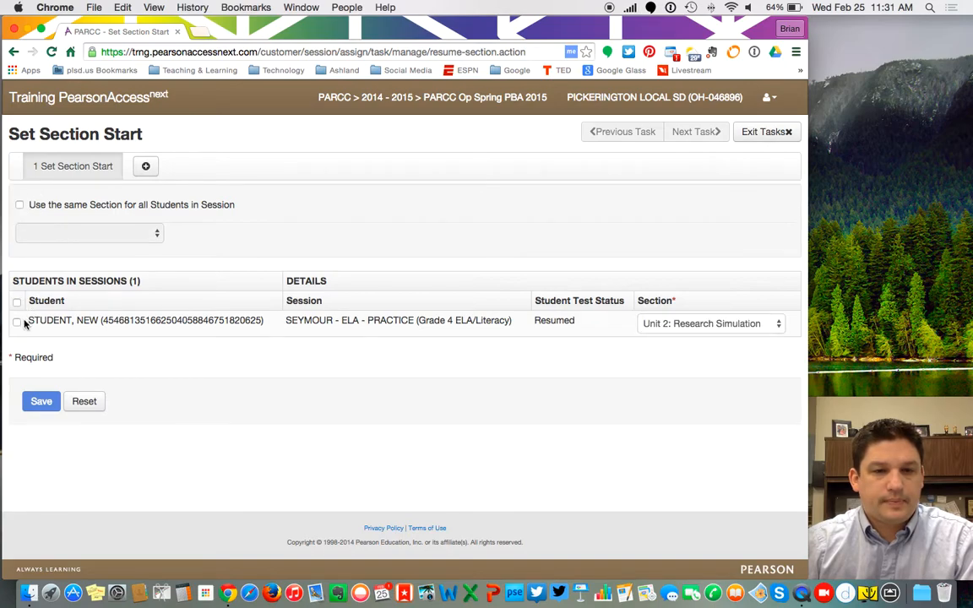
click(778, 326)
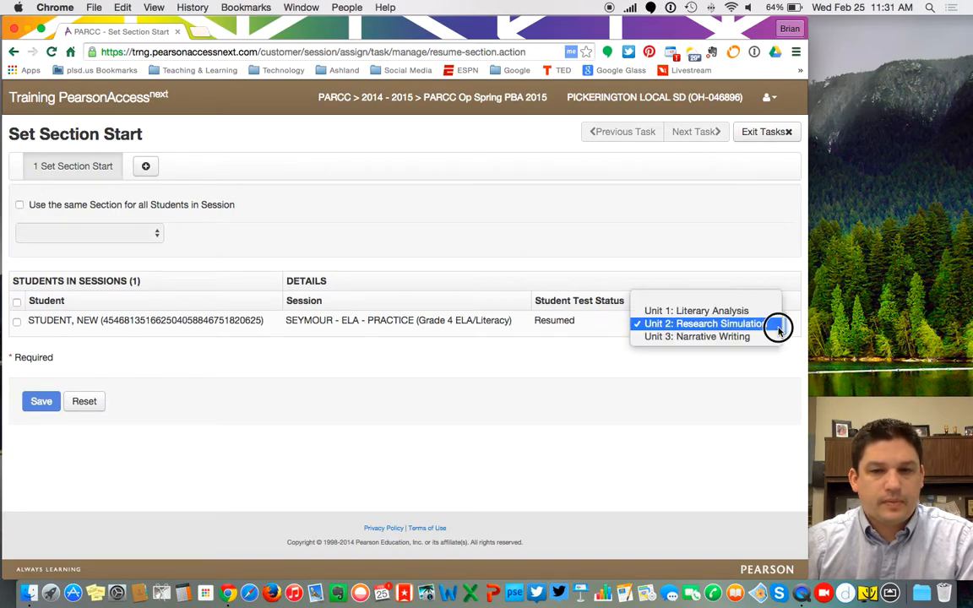
click(17, 325)
click(17, 322)
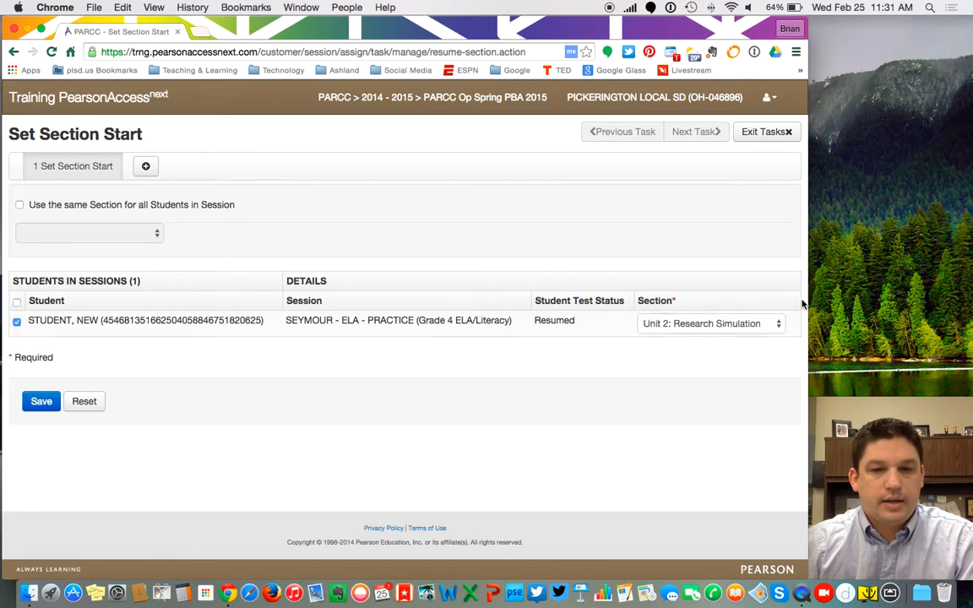
click(777, 326)
click(765, 312)
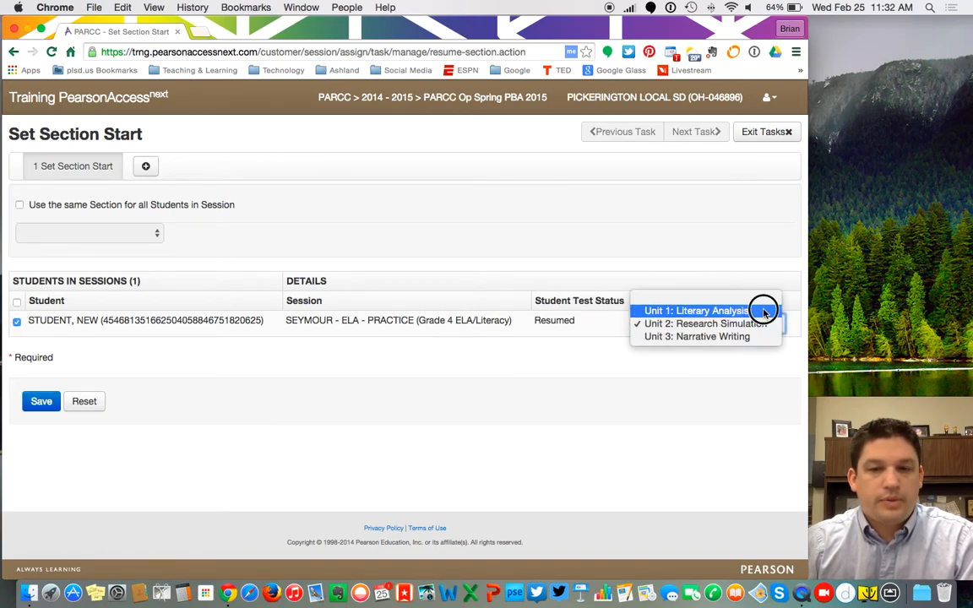
click(41, 404)
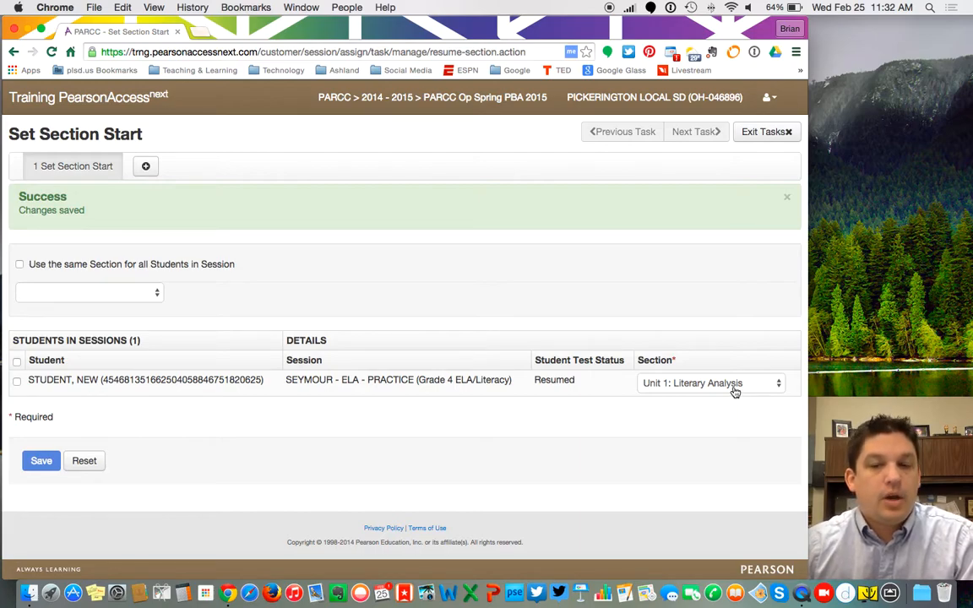
Check which sections can be assigned to the student, and exit the task.
click(735, 387)
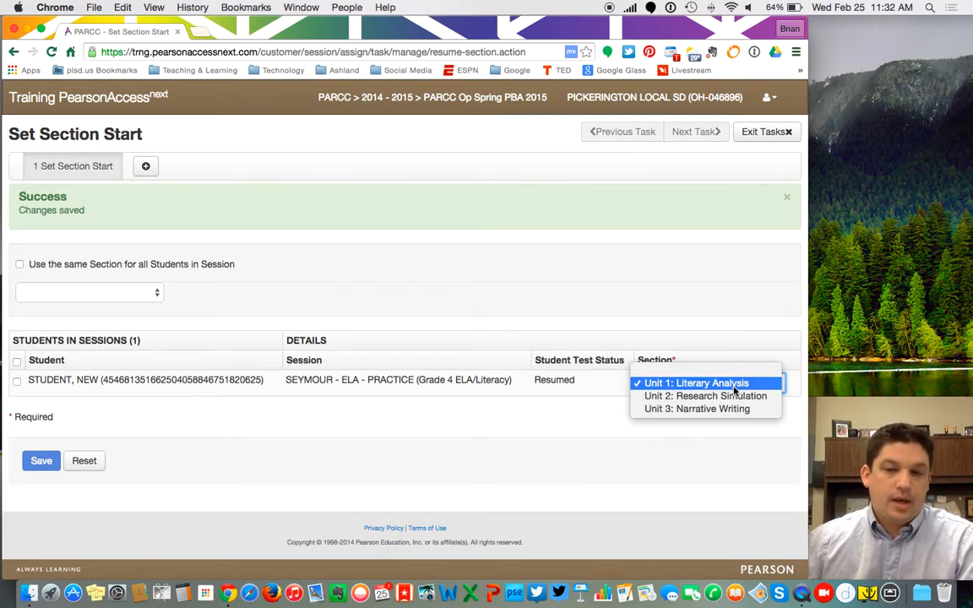
click(783, 131)
click(782, 136)
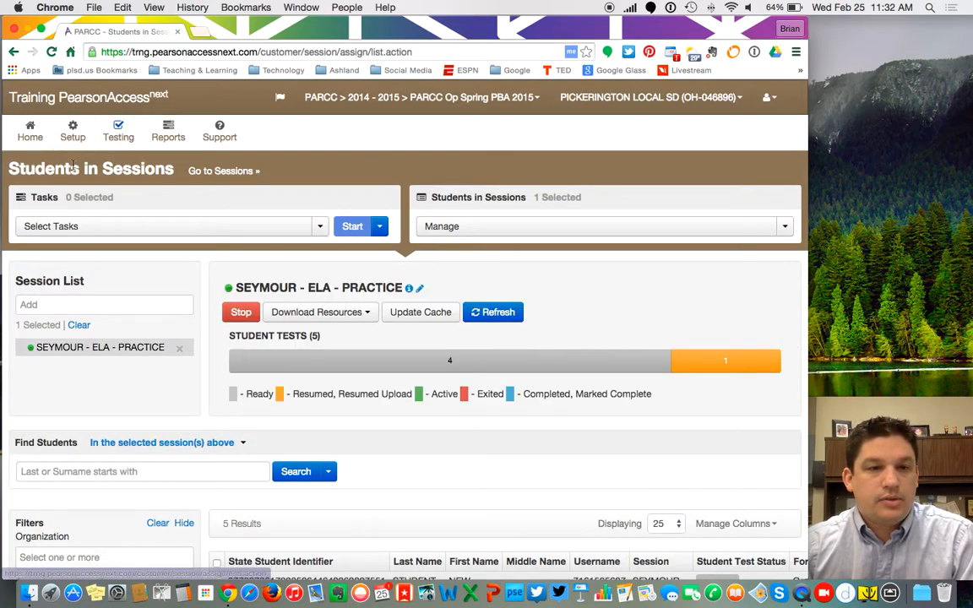
Choose the Set Section Start task for the selected student without starting it.
click(317, 226)
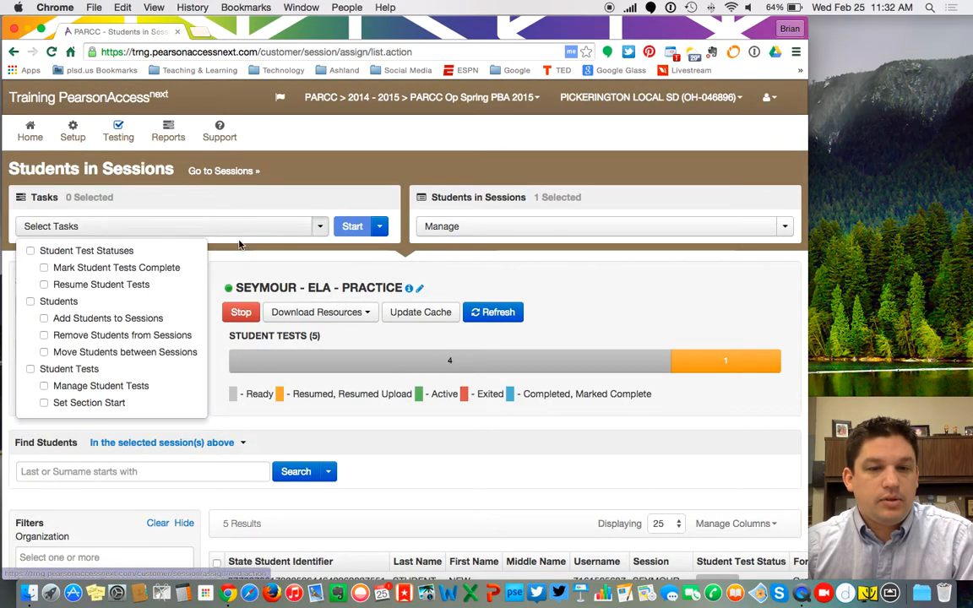
click(49, 402)
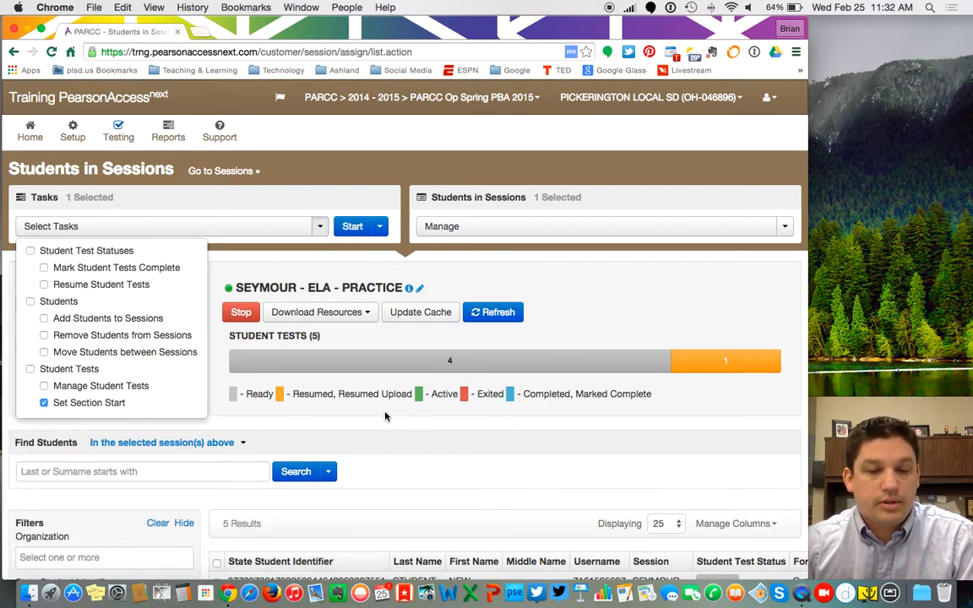
click(471, 488)
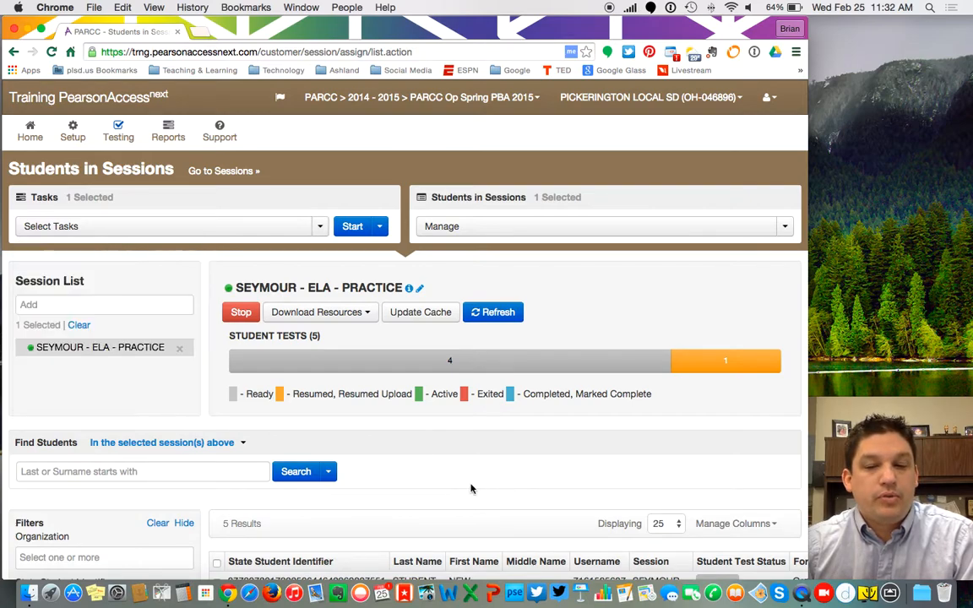